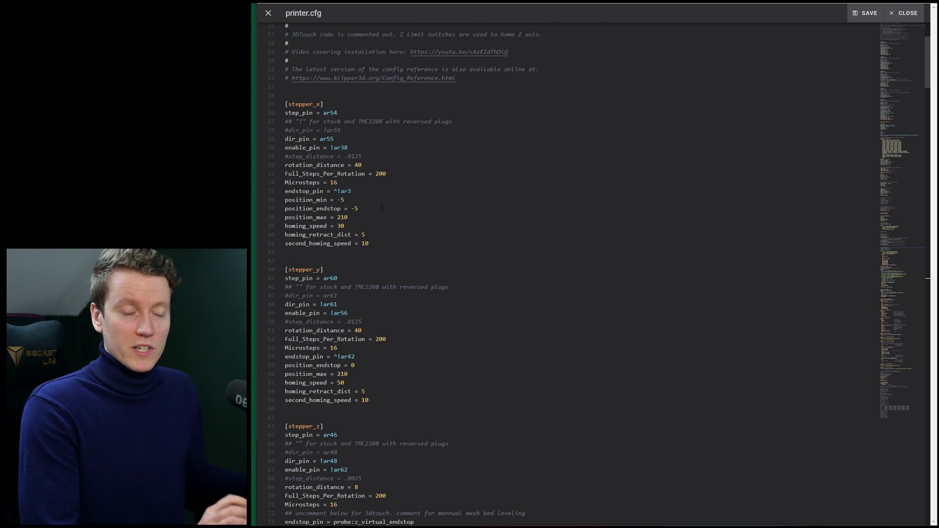
left_click(366, 182)
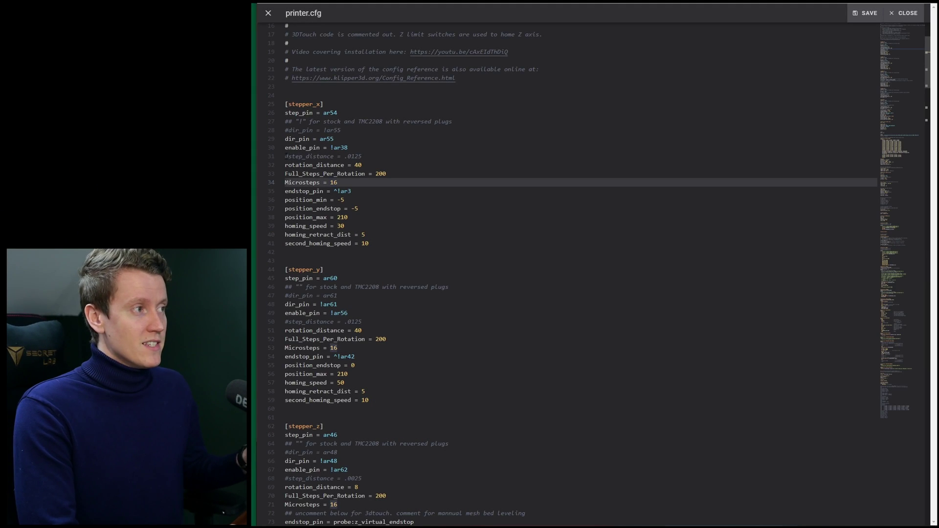
left_click_drag(286, 157, 393, 184)
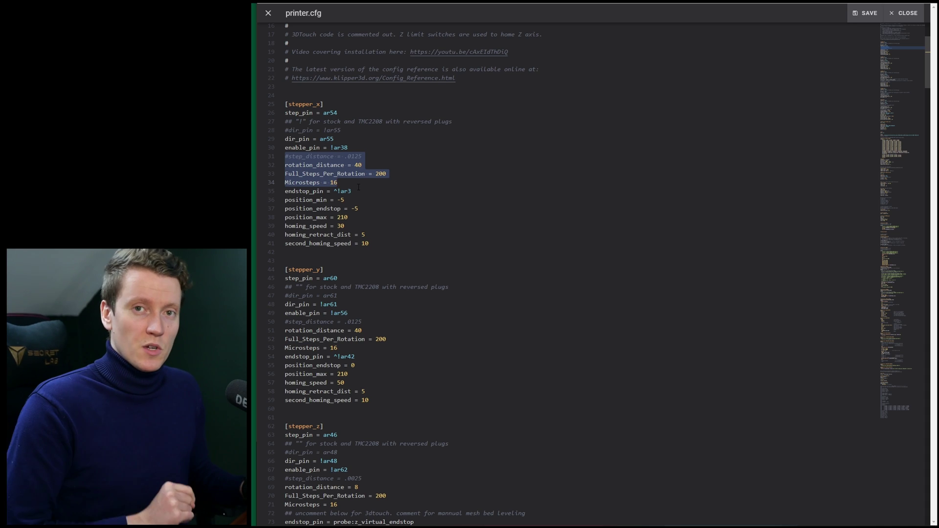
left_click(386, 173)
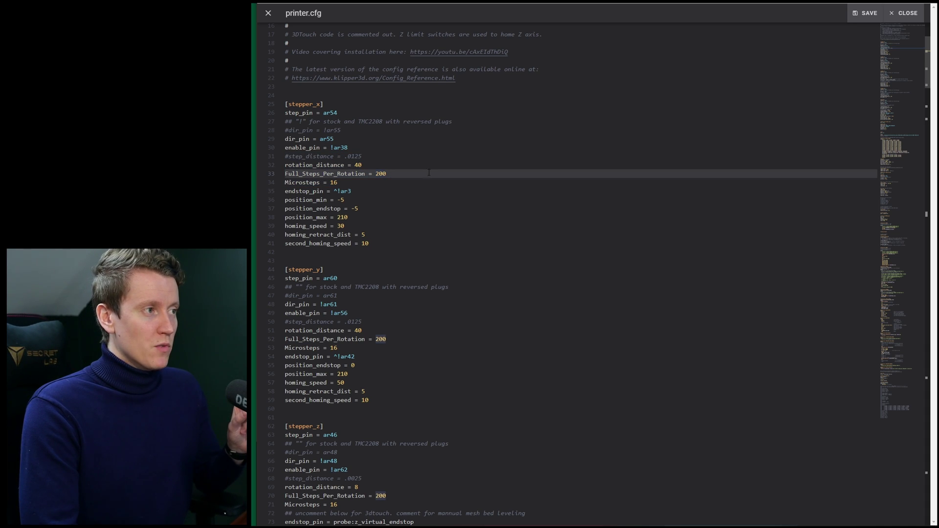
left_click_drag(395, 175, 284, 177)
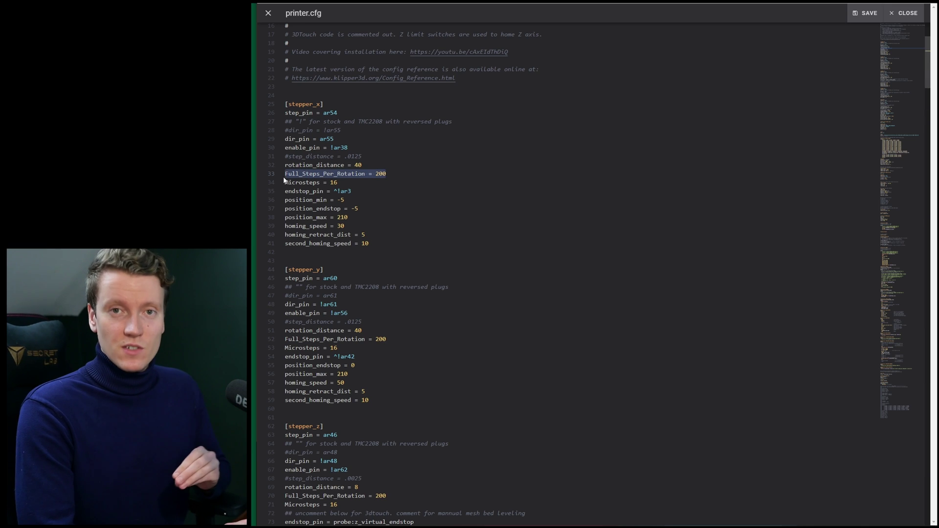
left_click(388, 174)
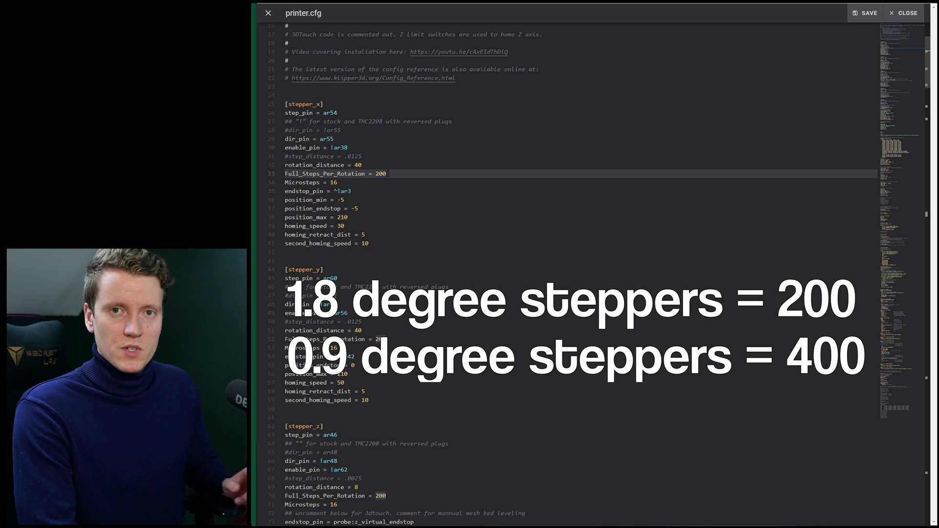
left_click_drag(385, 175, 375, 174)
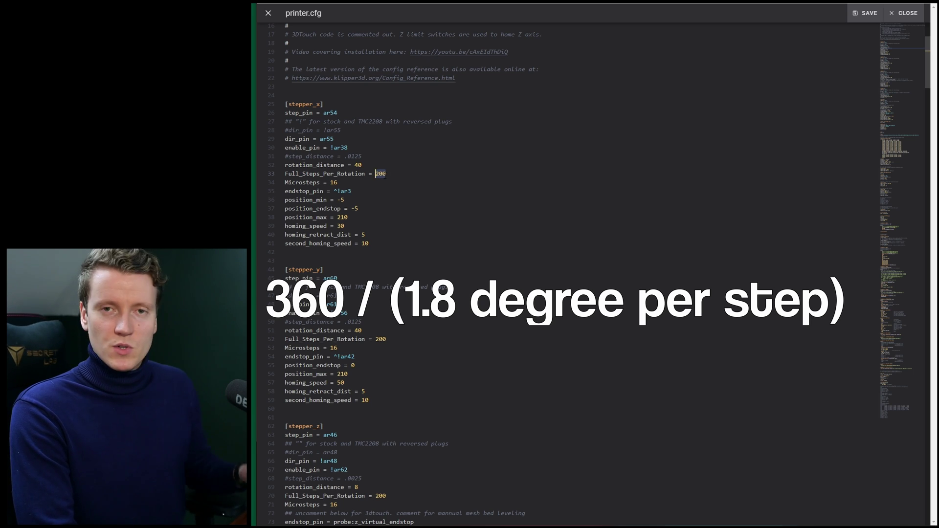
double_click(334, 182)
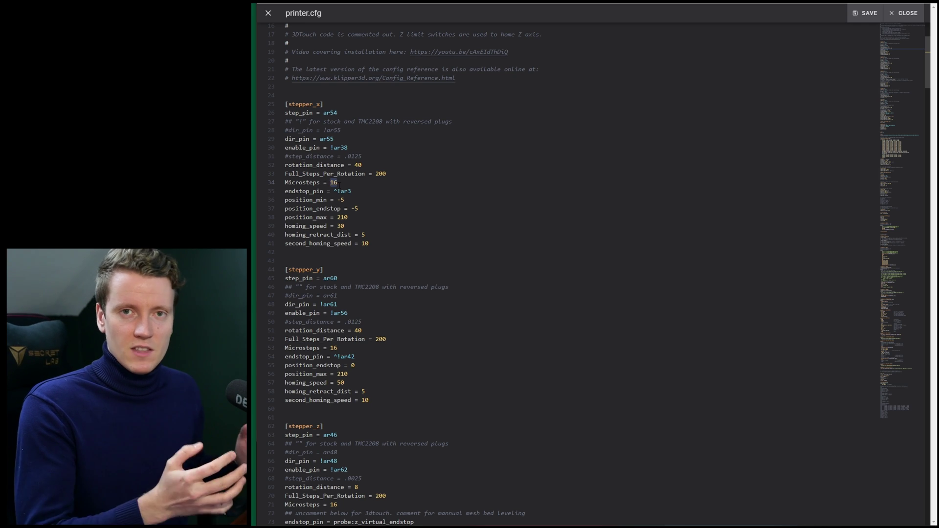
left_click_drag(363, 165, 274, 166)
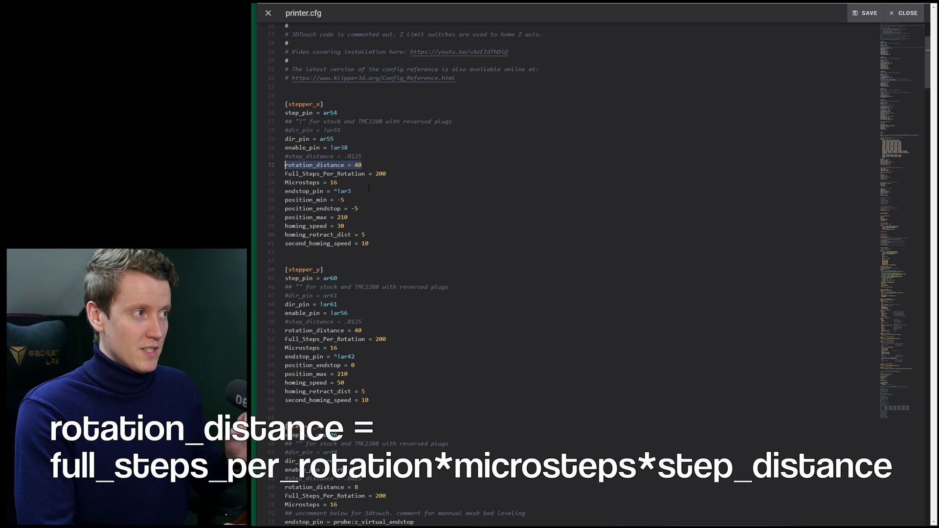
mouse_move(288, 156)
left_mouse_down()
mouse_move(378, 157)
mouse_move(285, 174)
left_mouse_up()
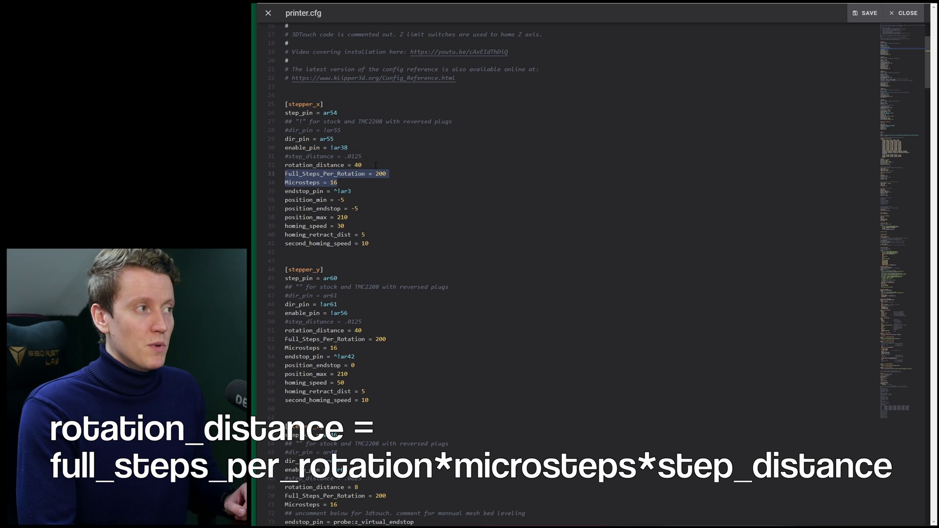
left_click(355, 165)
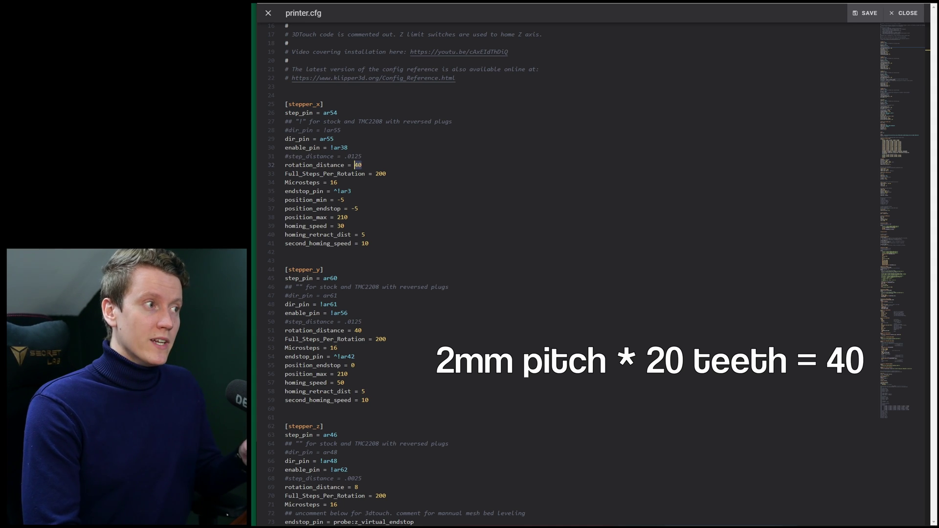
double_click(358, 166)
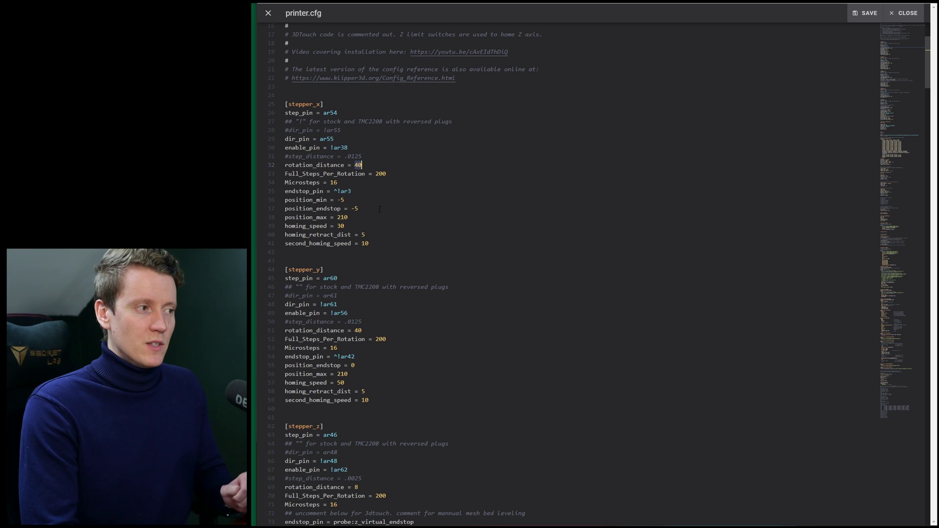
Step: Check rotation_distance = 8 on stepper_z and stepper_z1, then continue down to the [extruder] section
scroll(378, 323, "down", 5)
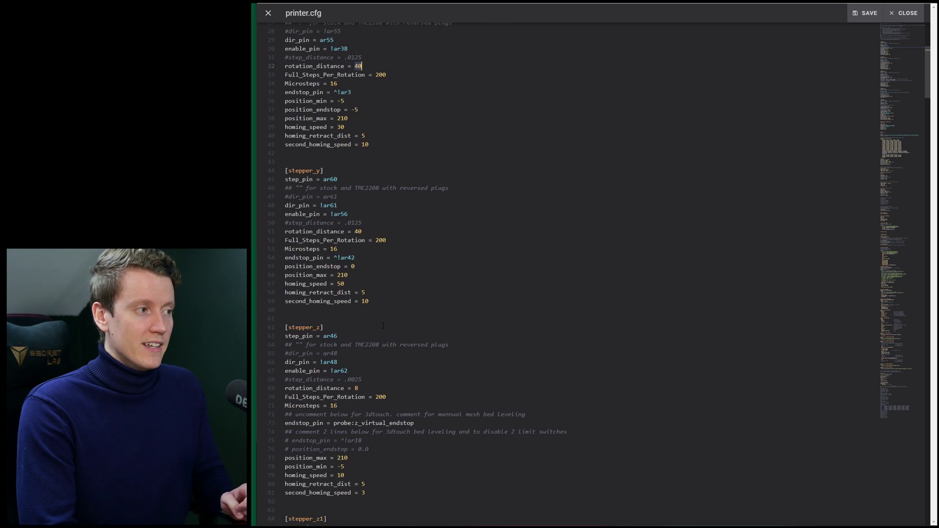
double_click(356, 270)
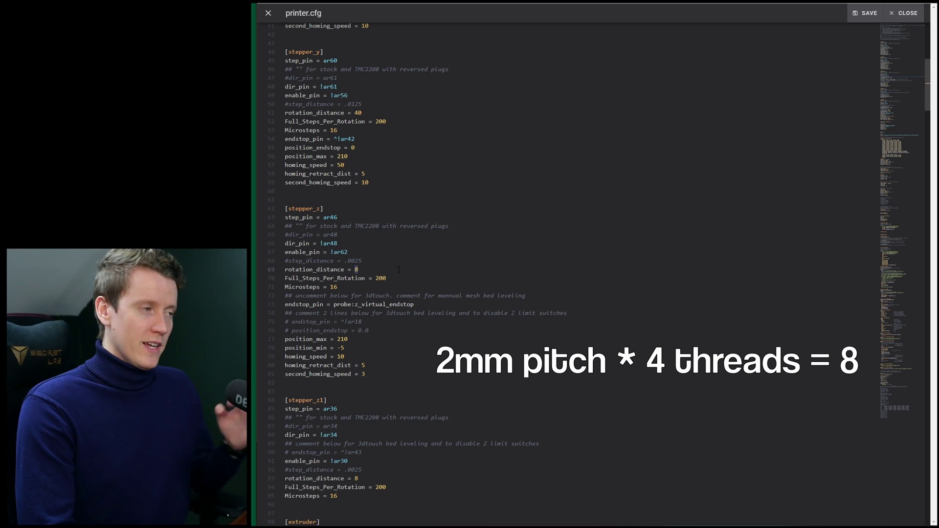
scroll(361, 185, "down", 2)
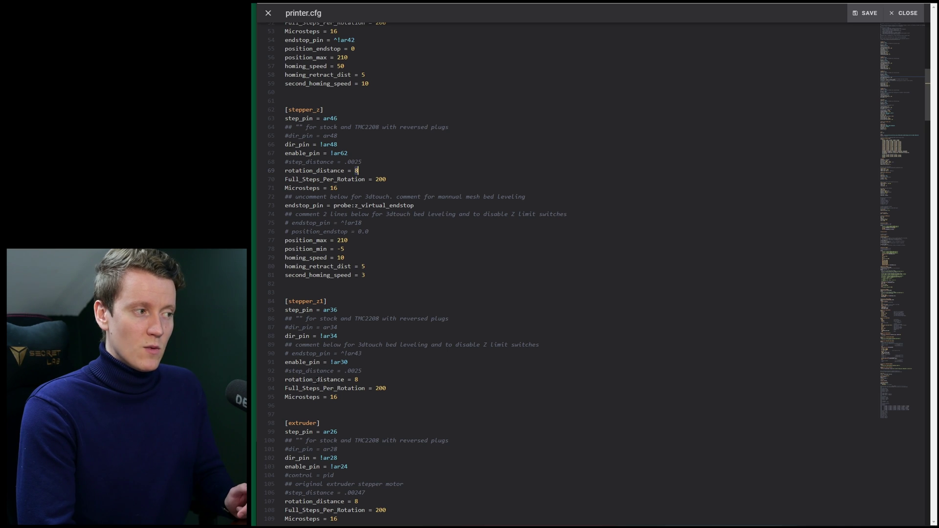
scroll(356, 170, "down", 5)
left_click(382, 190)
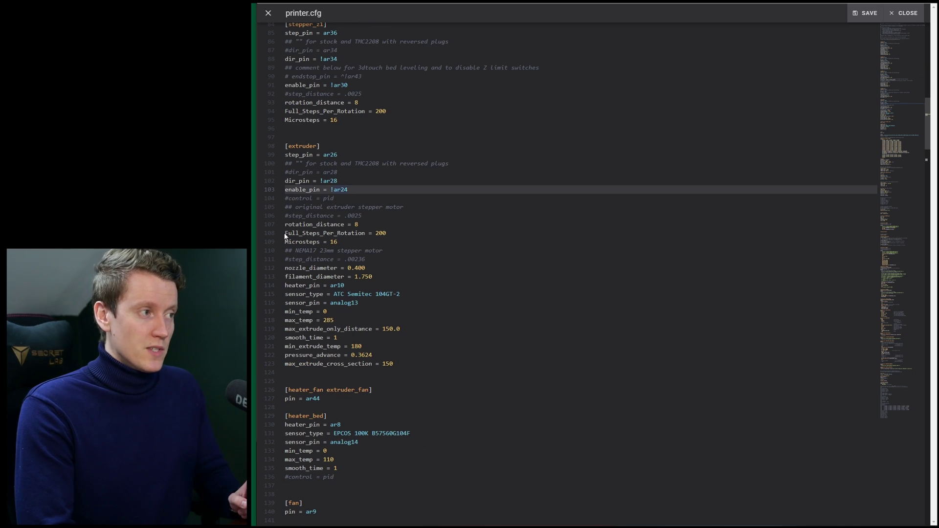
left_click_drag(284, 235, 406, 241)
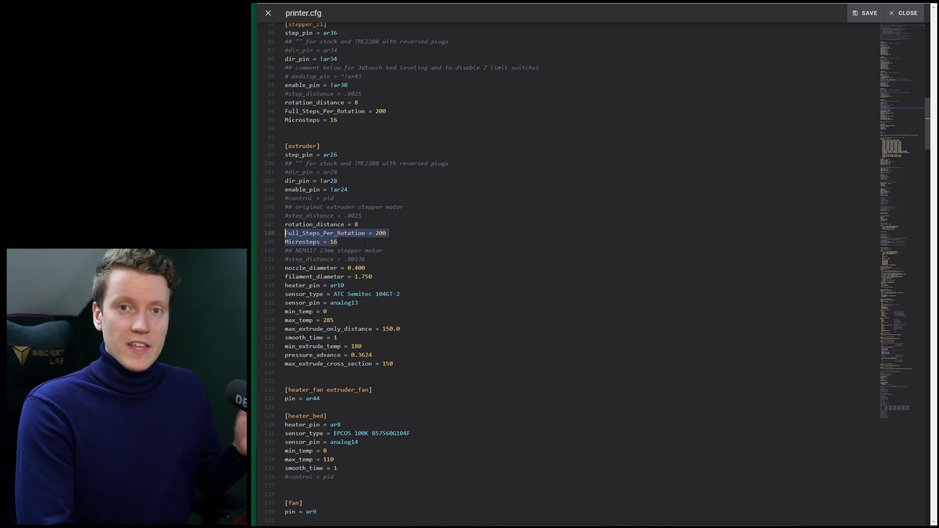
left_click(365, 224)
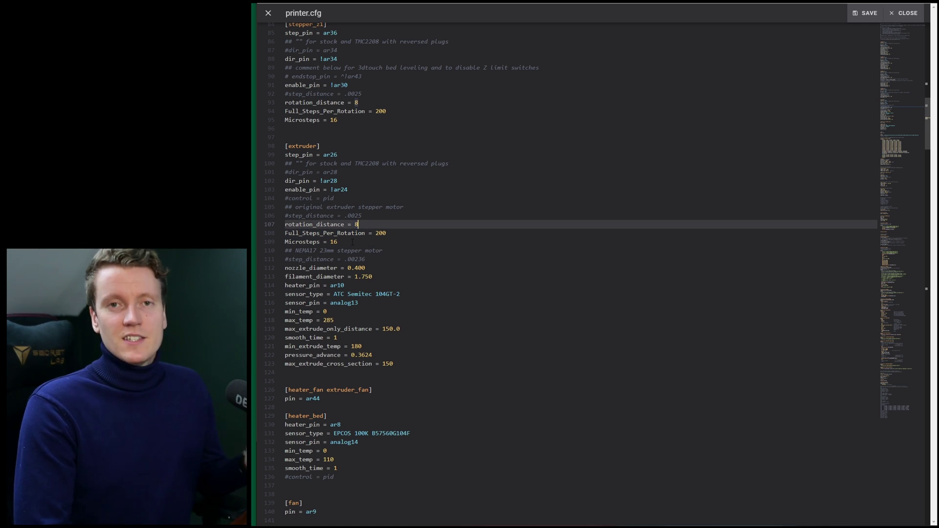
double_click(357, 225)
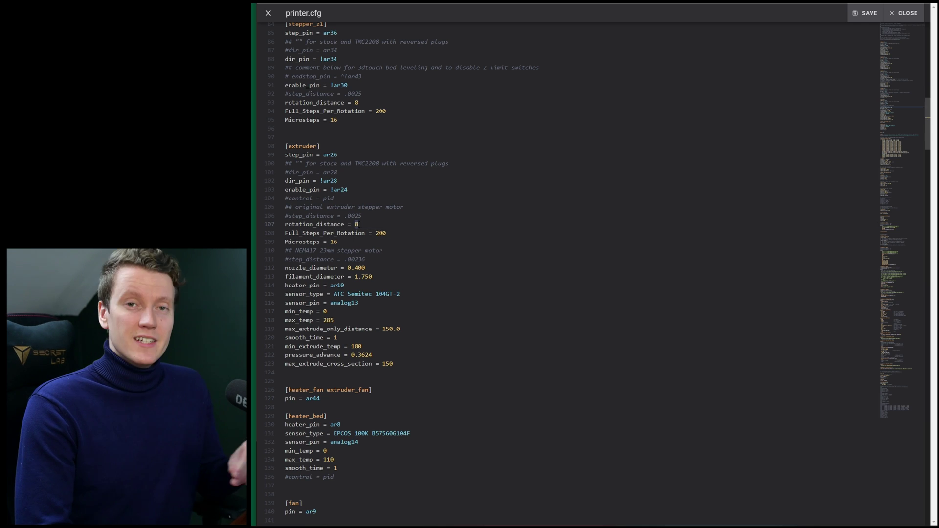
left_click(357, 224)
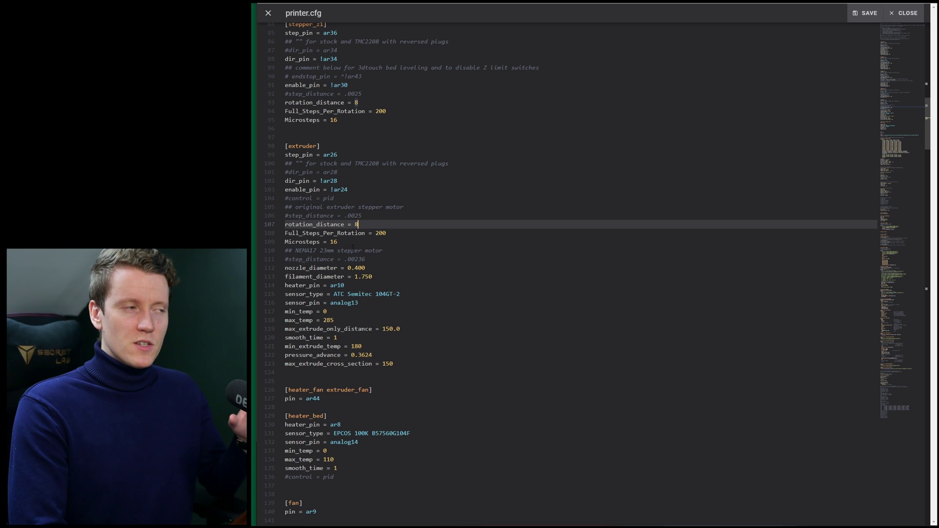
left_click_drag(341, 243, 302, 233)
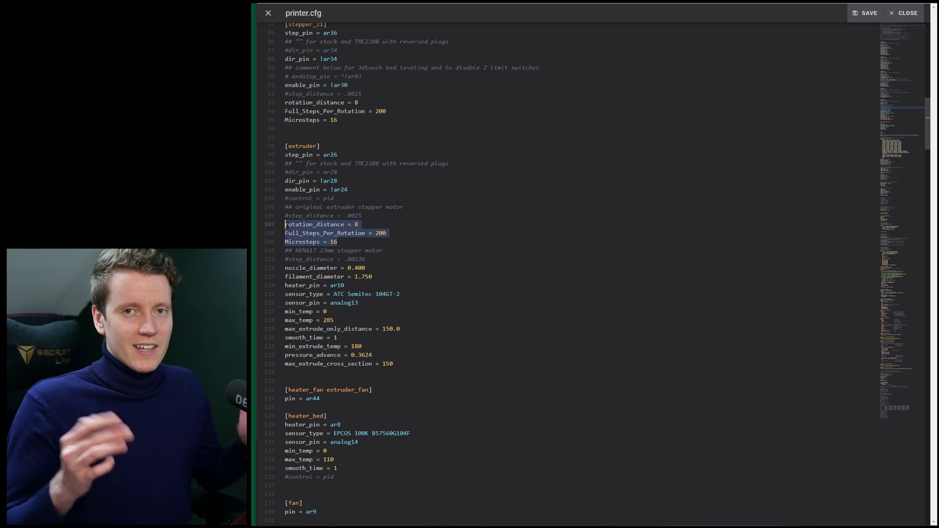
scroll(528, 270, "down", 2)
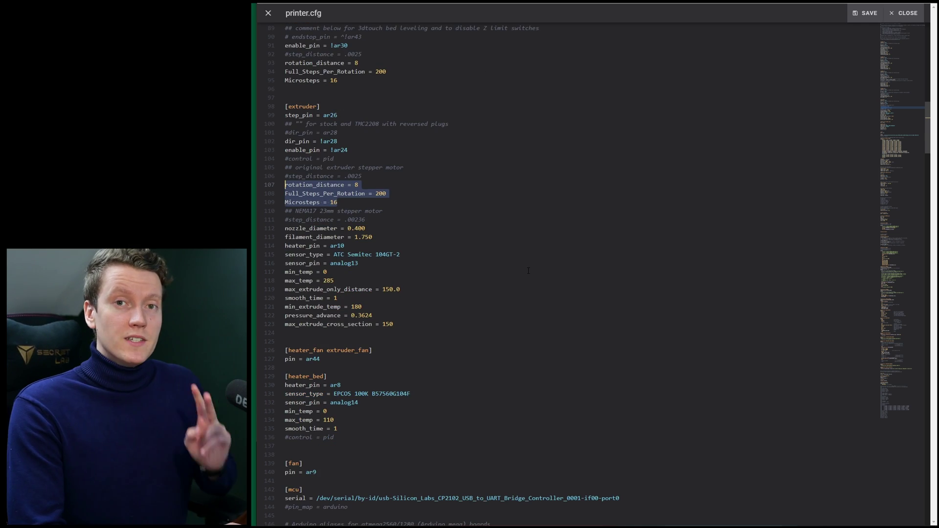
Step: Highlight the commented-out '#pin_map = arduino' line in the [mcu] section
scroll(498, 352, "down", 6)
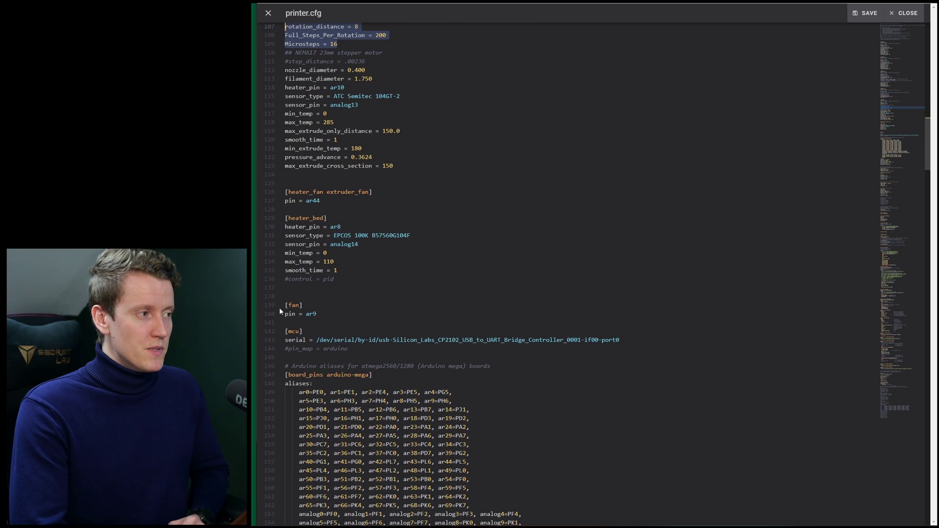
left_click(284, 349)
key("shift+End")
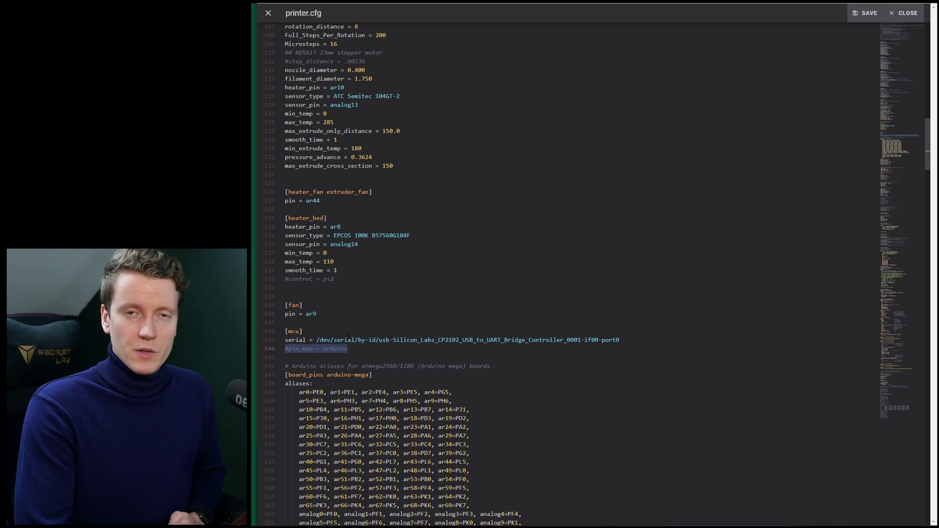
Step: Select the [board_pins arduino-mega] aliases block below it
scroll(308, 254, "down", 4)
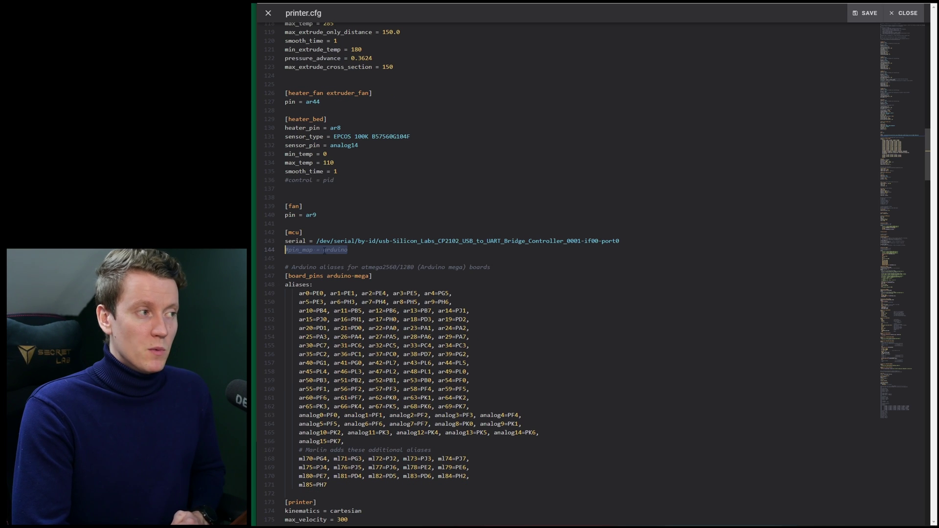
scroll(587, 274, "down", 4)
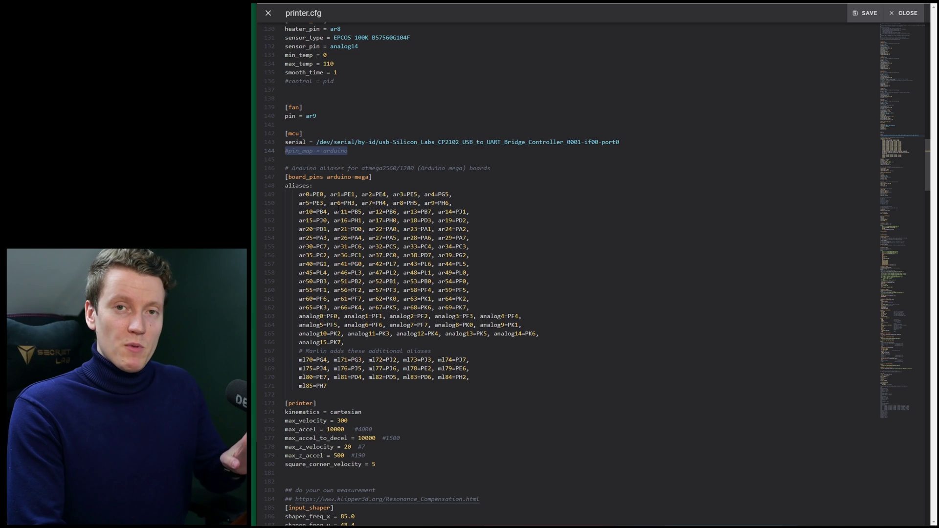
left_click_drag(286, 177, 338, 386)
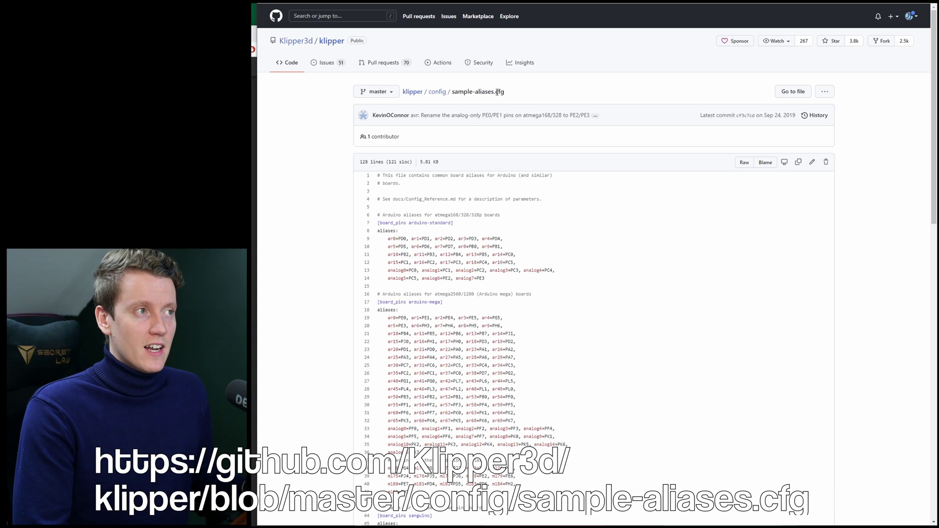
Step: Compare sample-aliases.cfg's arduino-mega aliases on lines 16–41 with printer.cfg's board_pins block
scroll(491, 224, "down", 3)
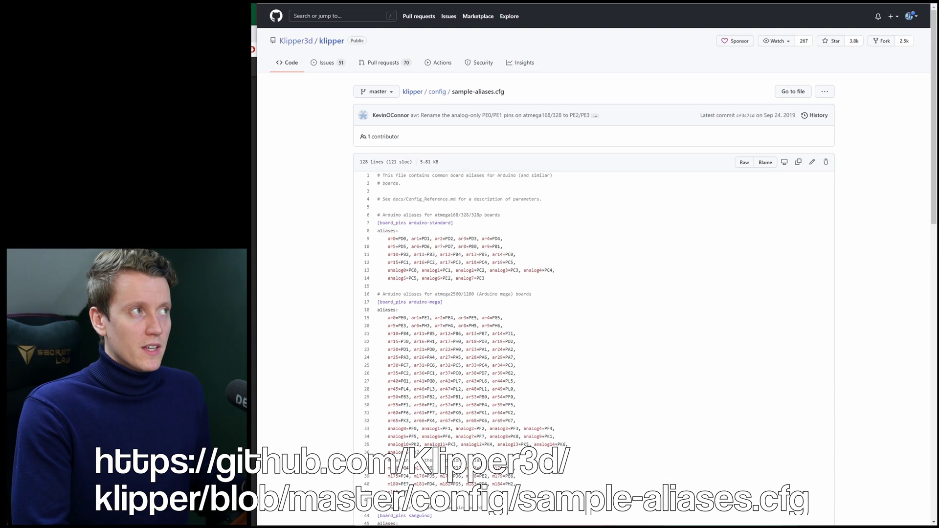
scroll(444, 303, "down", 3)
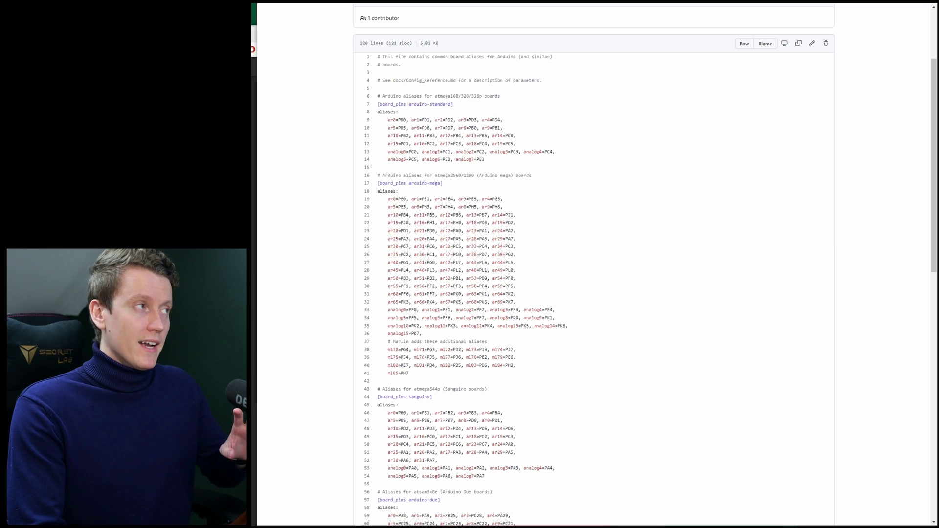
key("alt+Tab")
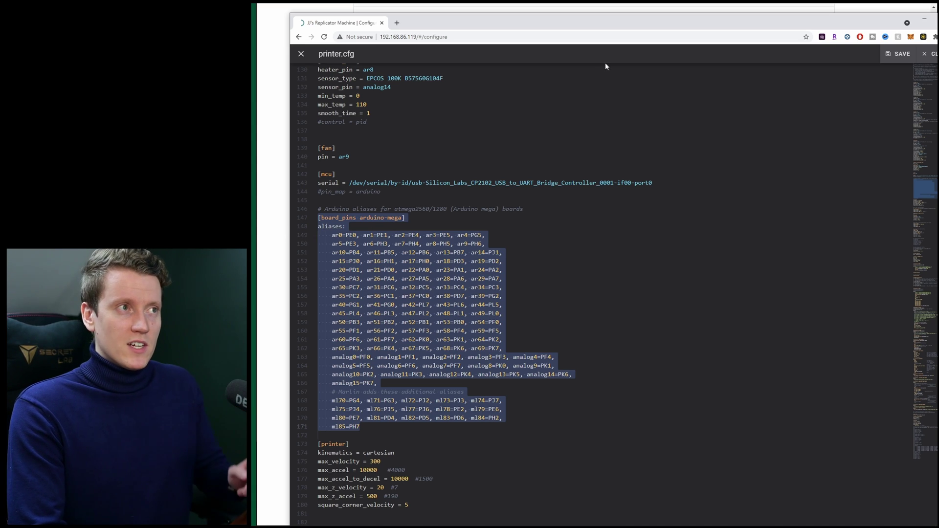
key("super+Left")
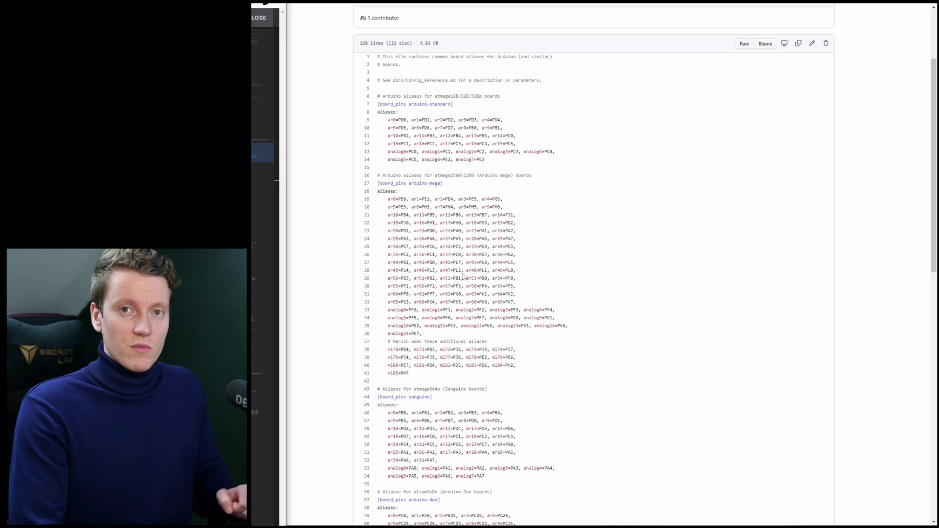
Step: Highlight the Config_Changes.md note on removing gcode_macro default_parameter_<name> options
scroll(489, 278, "up", 1)
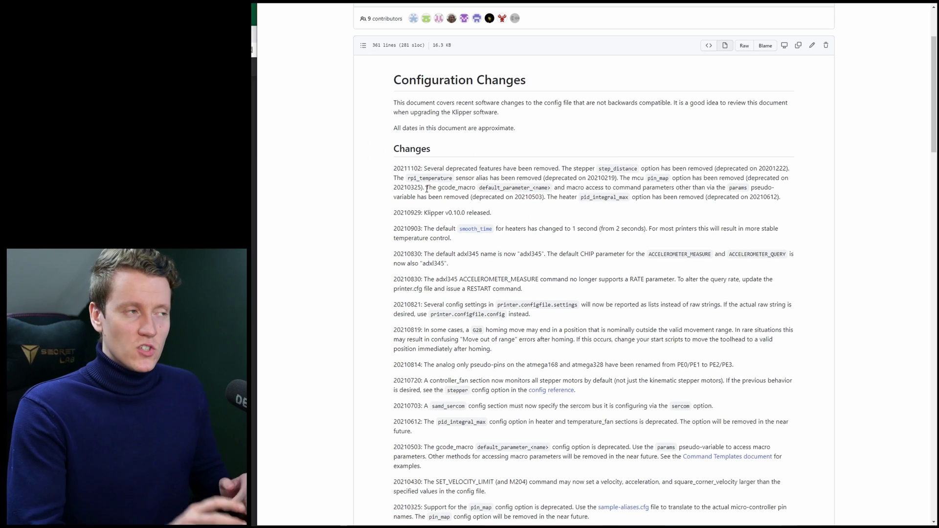
left_click_drag(453, 189, 582, 185)
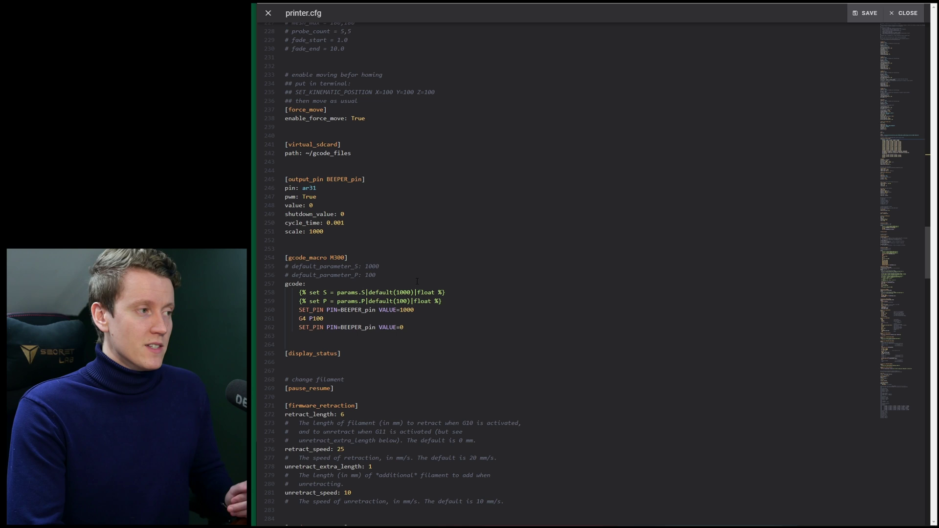
left_click_drag(299, 292, 445, 293)
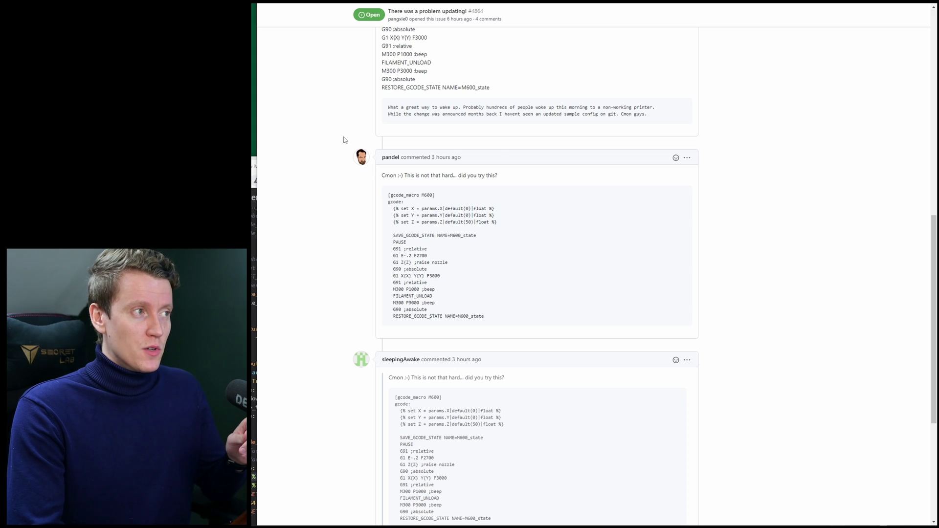
left_click_drag(344, 140, 717, 323)
left_click(331, 278)
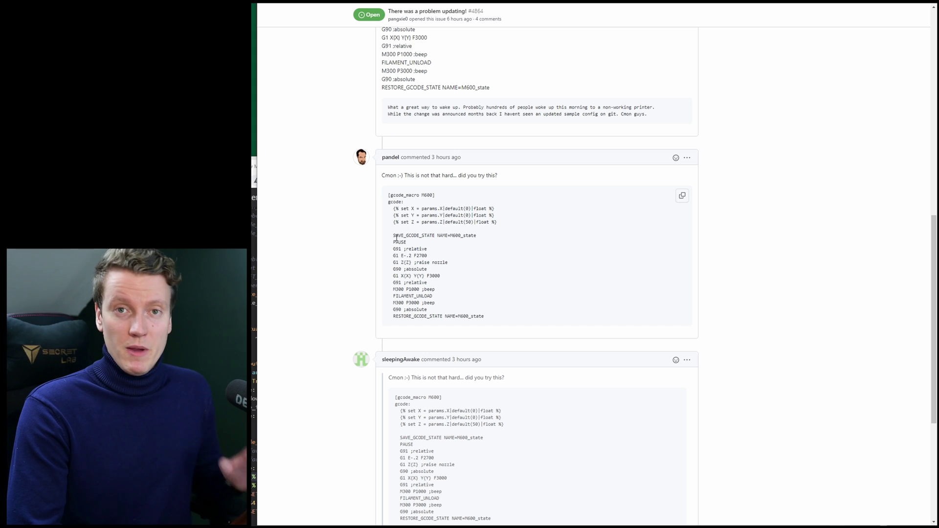
key("alt+Tab")
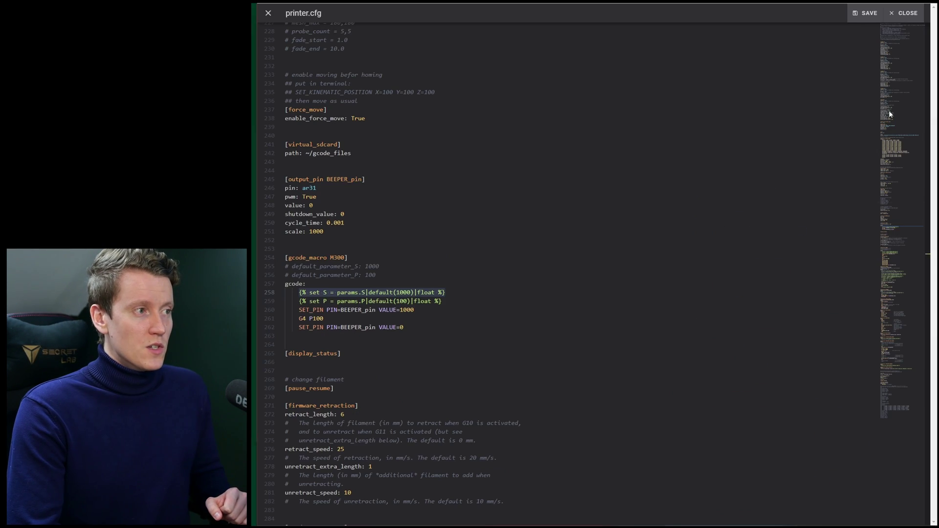
left_click(401, 266)
scroll(338, 229, "down", 1)
scroll(338, 229, "down", 2)
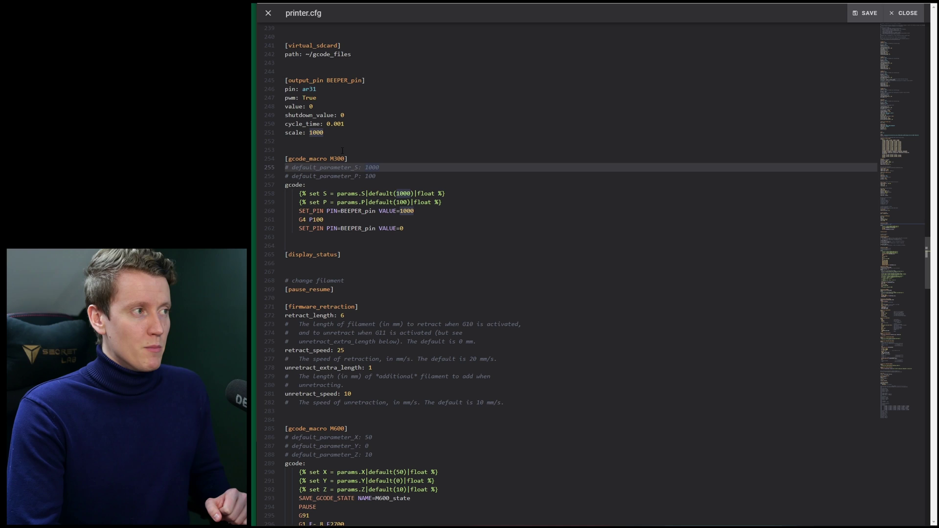
double_click(331, 158)
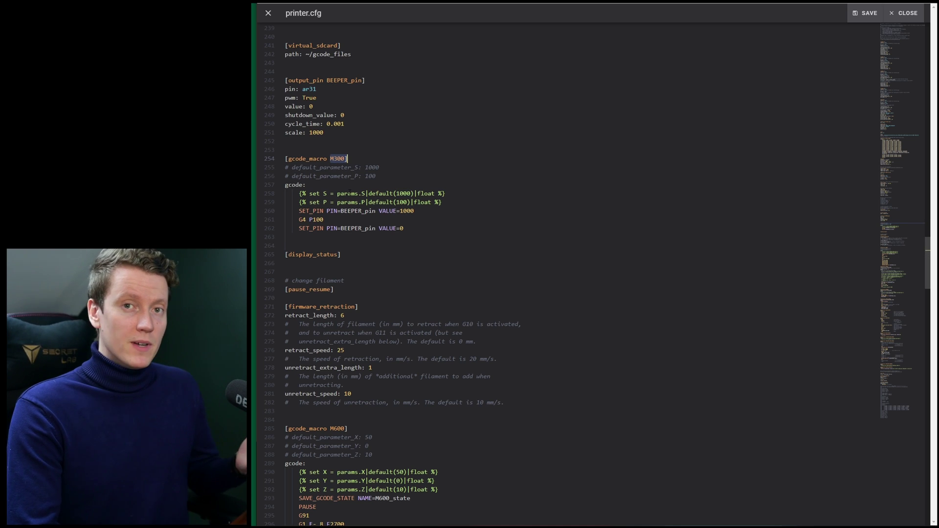
left_click_drag(285, 168, 352, 171)
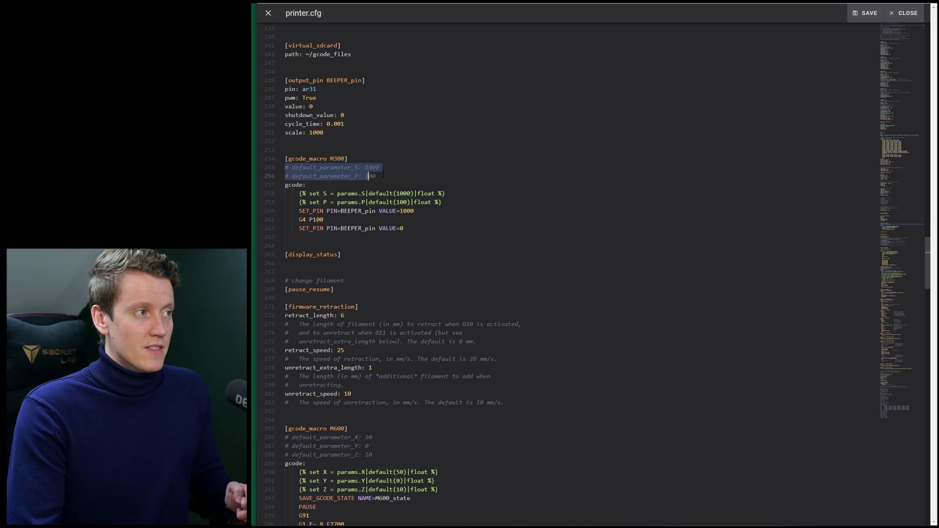
left_click_drag(295, 193, 454, 199)
left_click(454, 199)
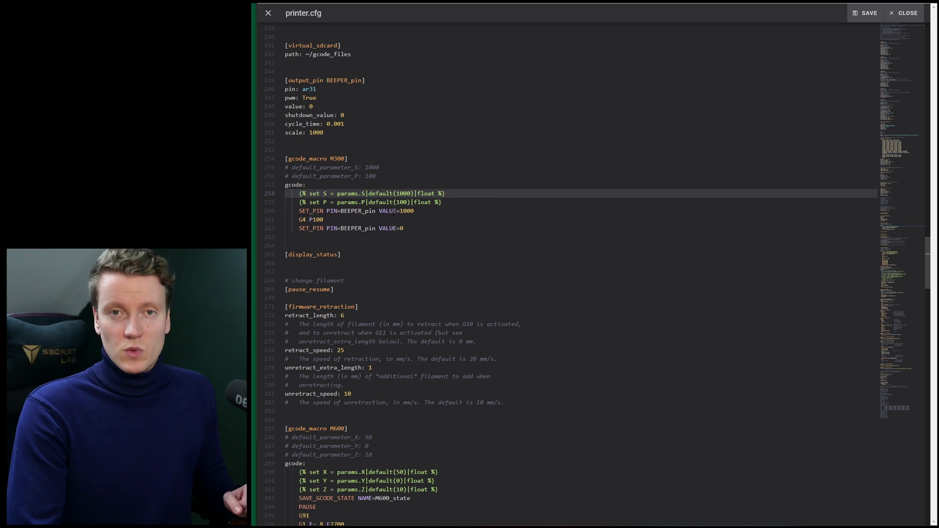
left_click(483, 220)
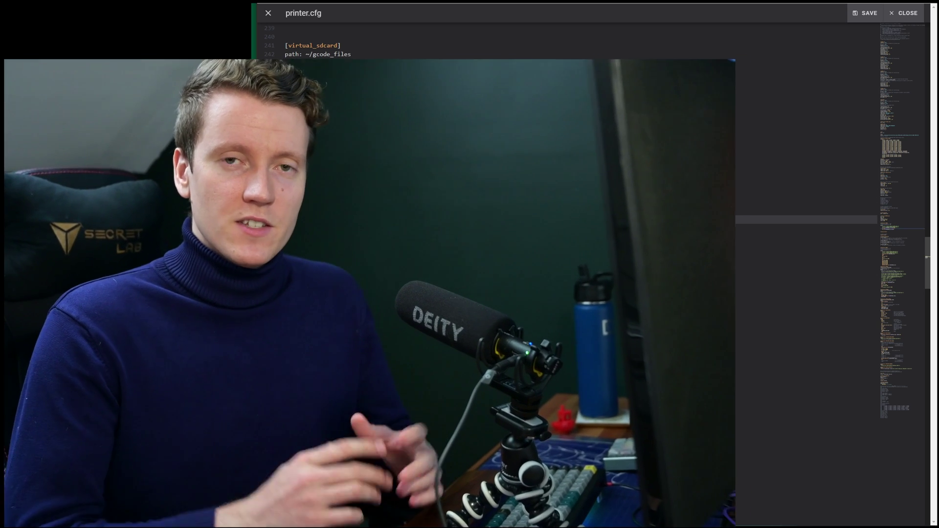